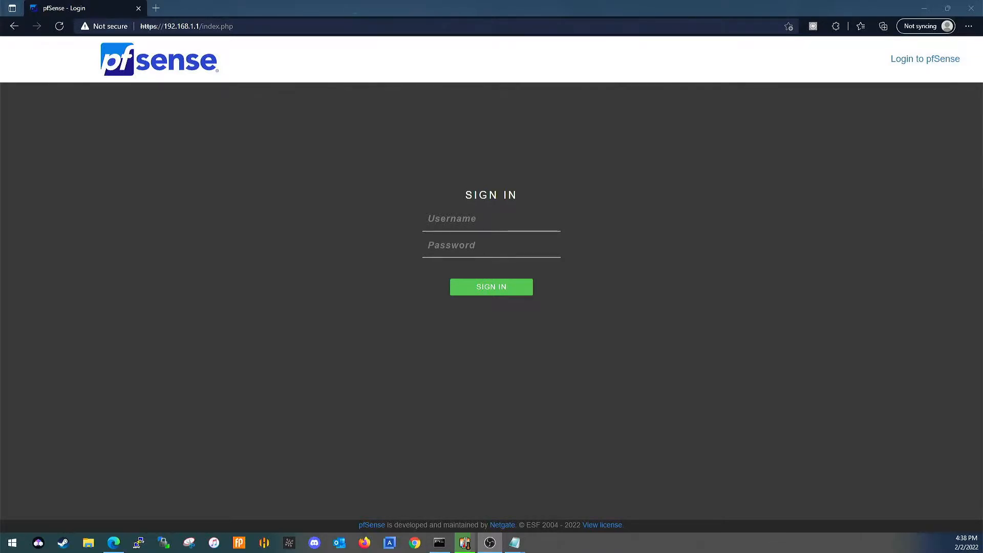
# Sign in to pfSense with the username admin and the account password.
pyautogui.click(494, 218)
pyautogui.write('admin')
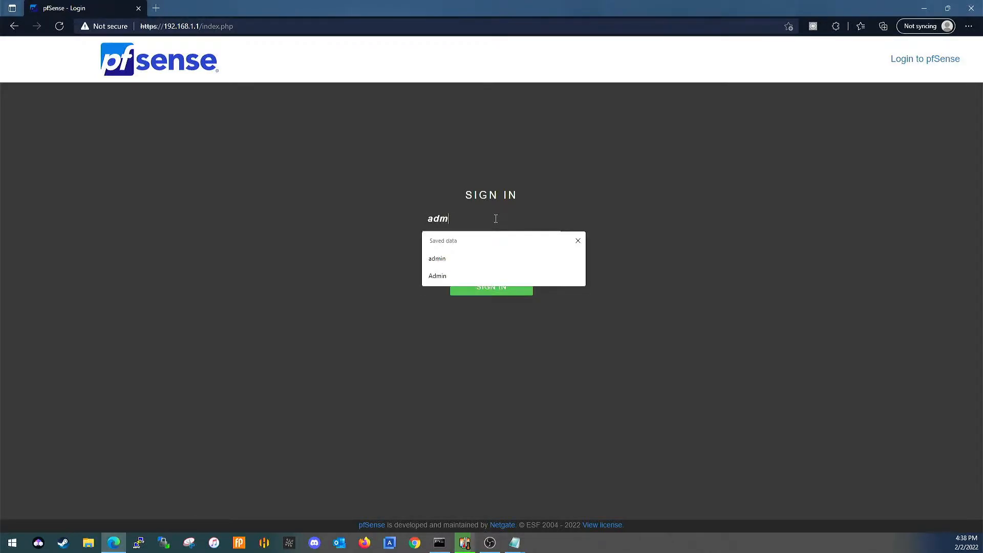
pyautogui.press('Tab')
pyautogui.write('•••••••••••')
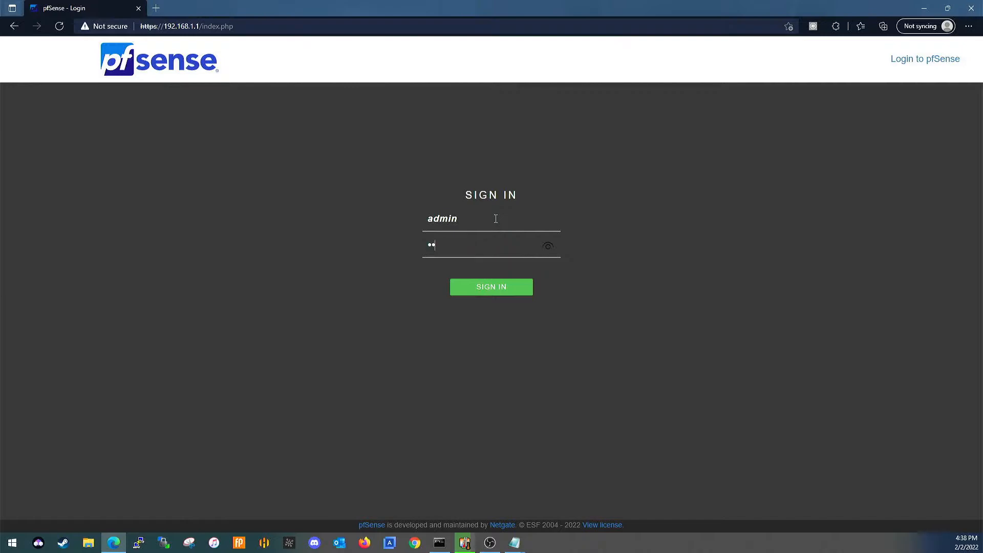
pyautogui.write('•••')
pyautogui.press('Return')
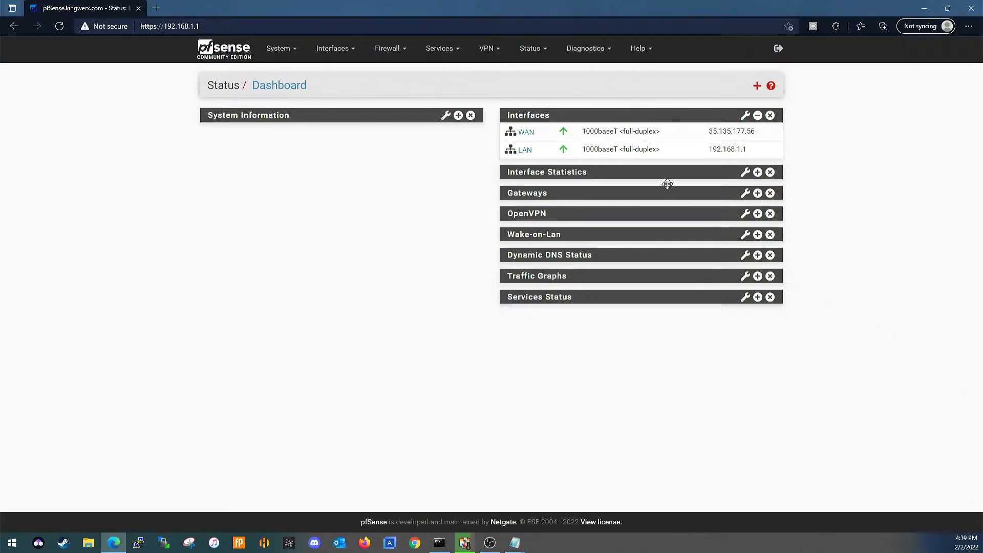
# Examine the WAN interface's IP address in the dashboard's interface list.
pyautogui.moveTo(709, 132); pyautogui.dragTo(759, 136)
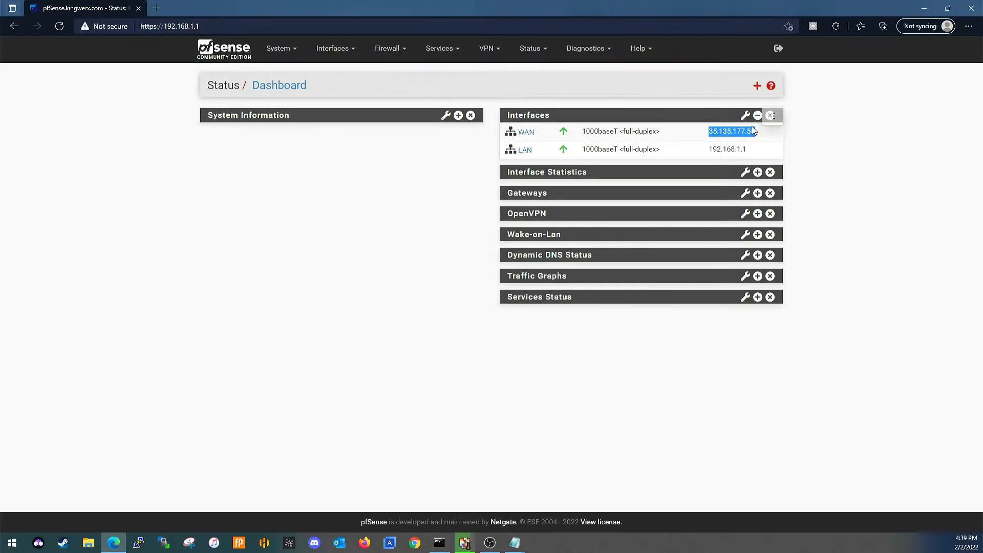
pyautogui.click(765, 139)
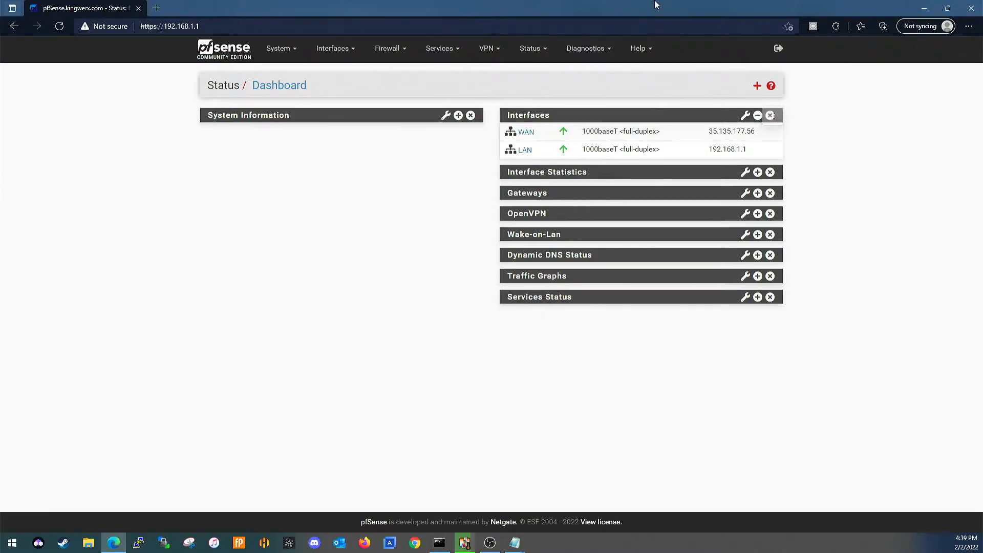
pyautogui.moveTo(709, 131); pyautogui.dragTo(750, 140)
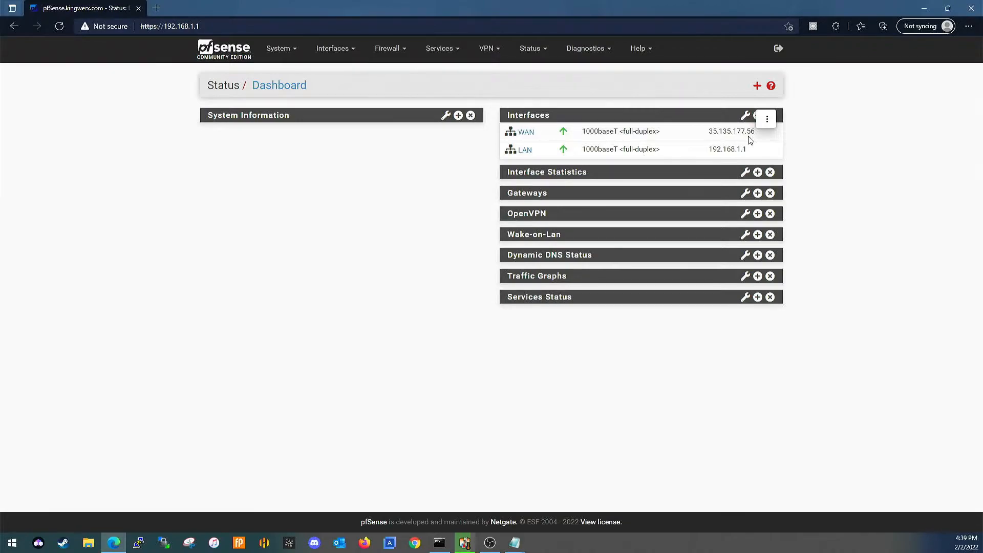
pyautogui.click(687, 141)
pyautogui.moveTo(759, 136)
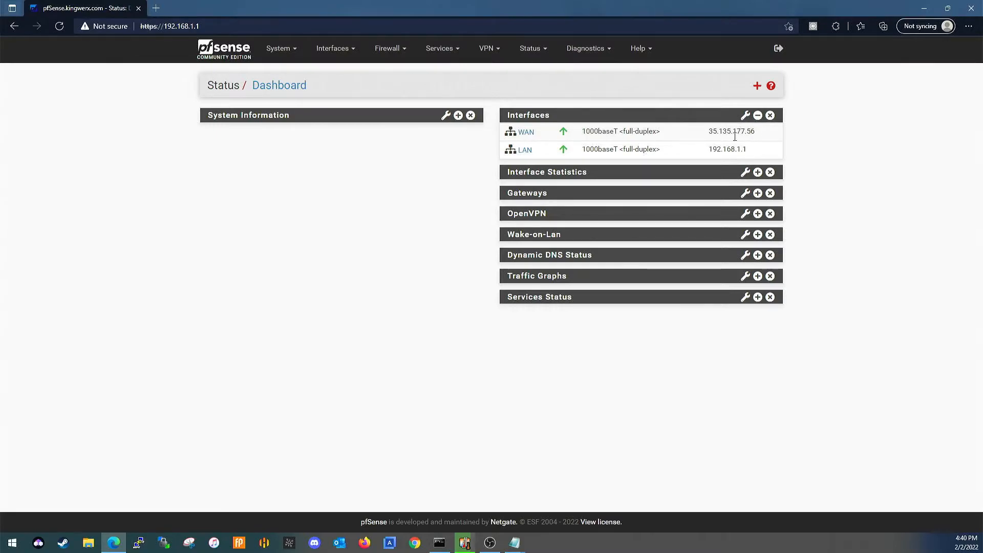
# Open the WAN interface settings and place a smaller Notepad window with the router MAC list beside the MAC address setting.
pyautogui.click(334, 61)
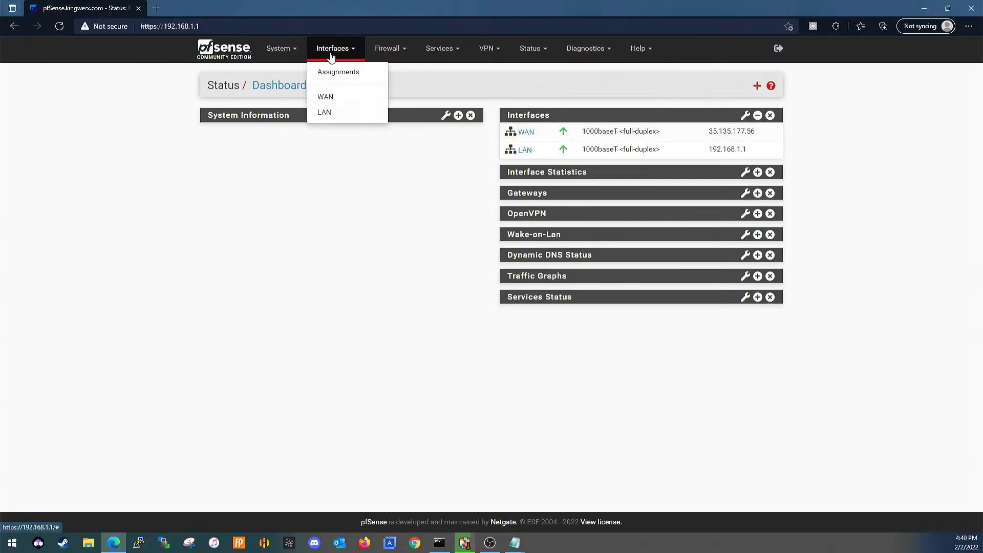
pyautogui.click(340, 97)
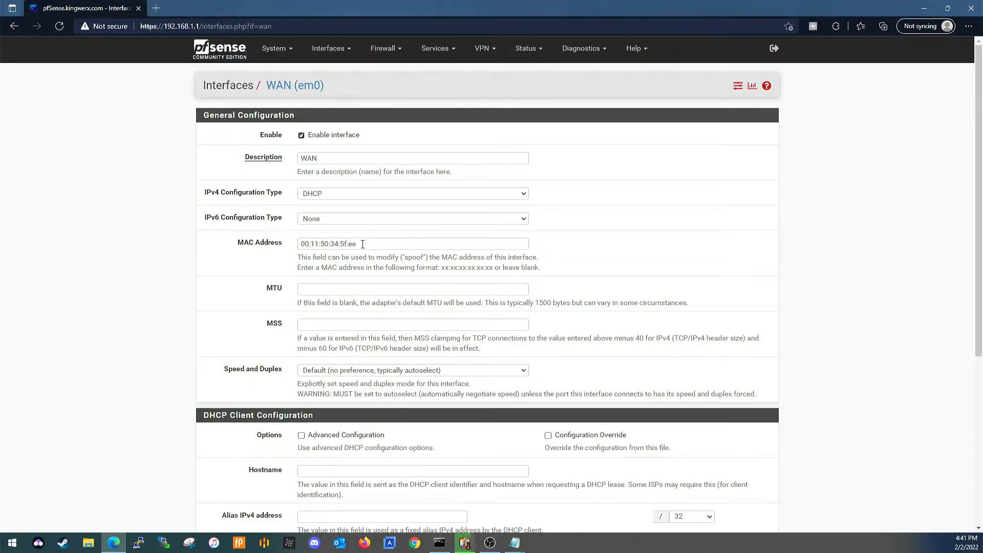
pyautogui.moveTo(505, 550)
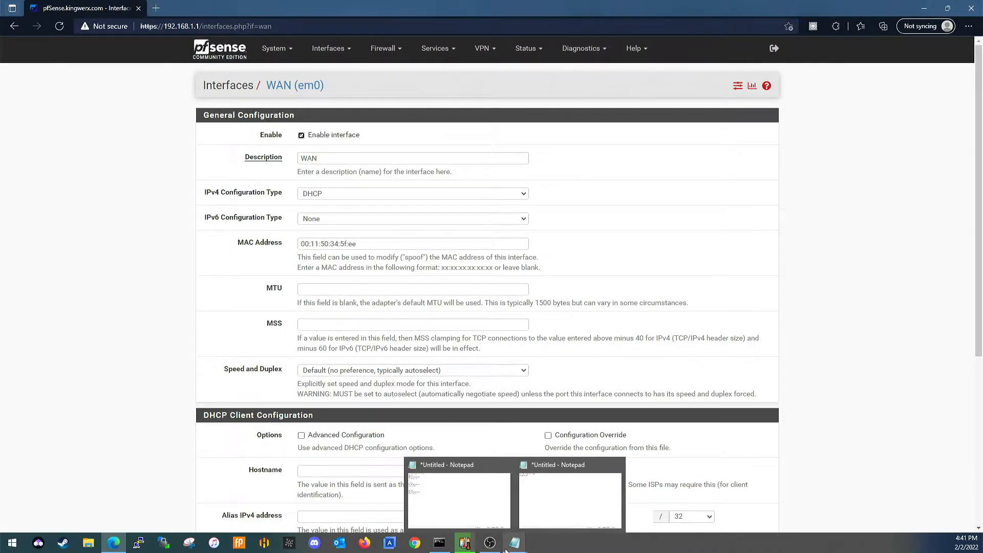
pyautogui.click(454, 506)
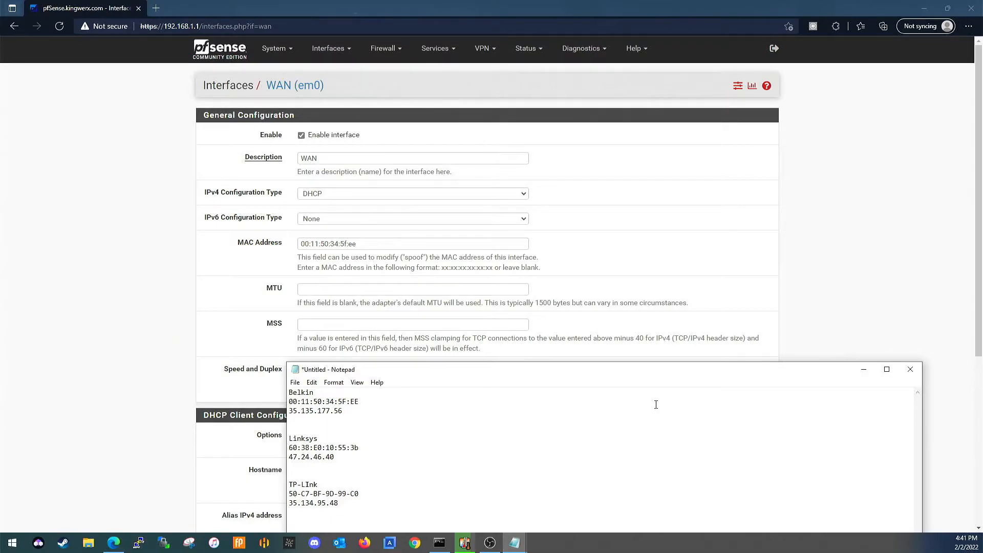
pyautogui.moveTo(657, 371); pyautogui.dragTo(697, 154)
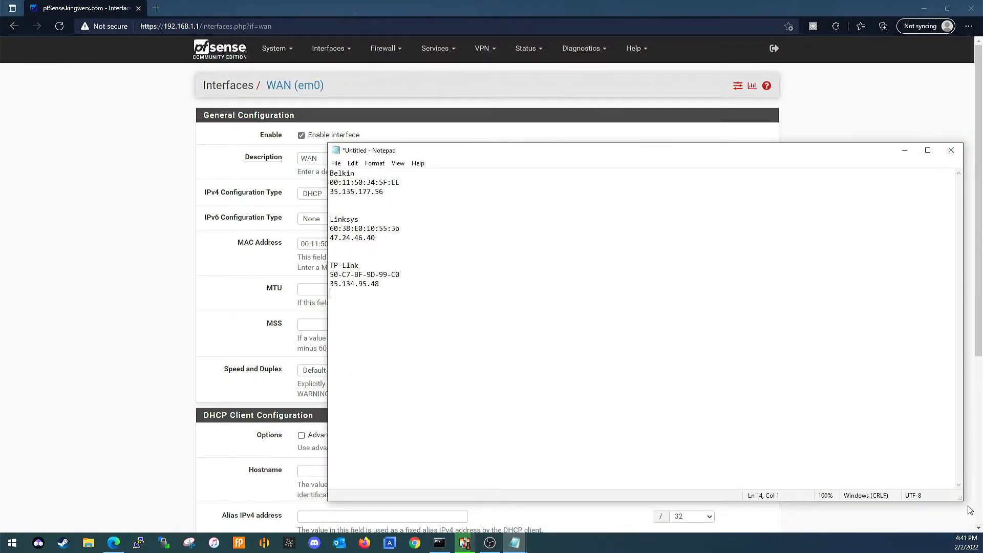
pyautogui.moveTo(962, 501); pyautogui.dragTo(645, 391)
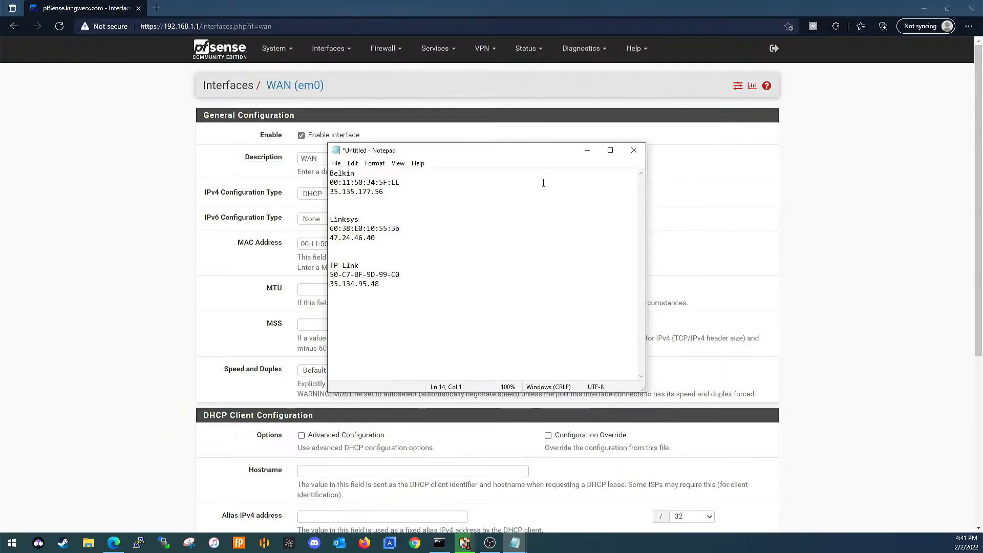
pyautogui.moveTo(529, 155); pyautogui.dragTo(758, 279)
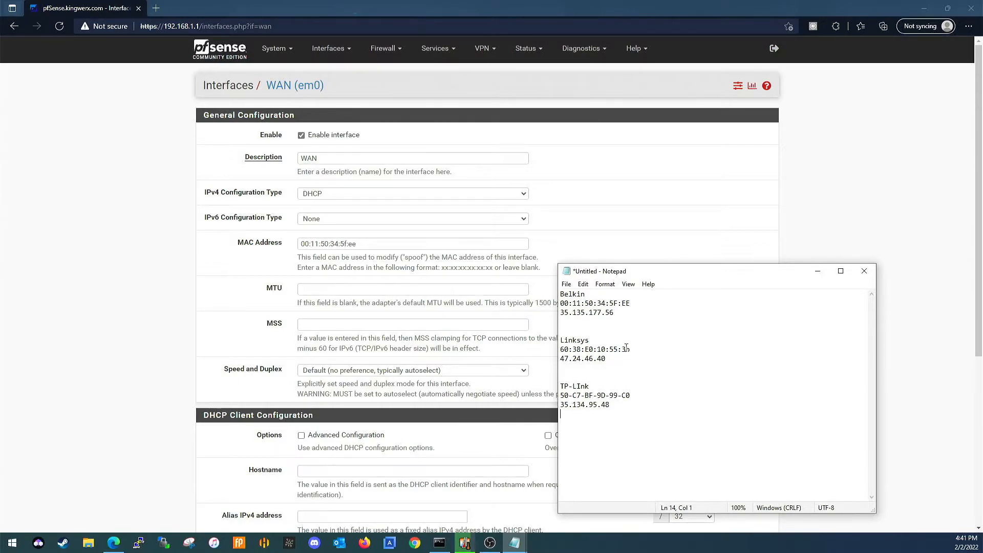
# Try to replace the WAN MAC address with the Linksys entry from the Notepad list and save the interface settings.
pyautogui.moveTo(634, 348); pyautogui.dragTo(560, 349)
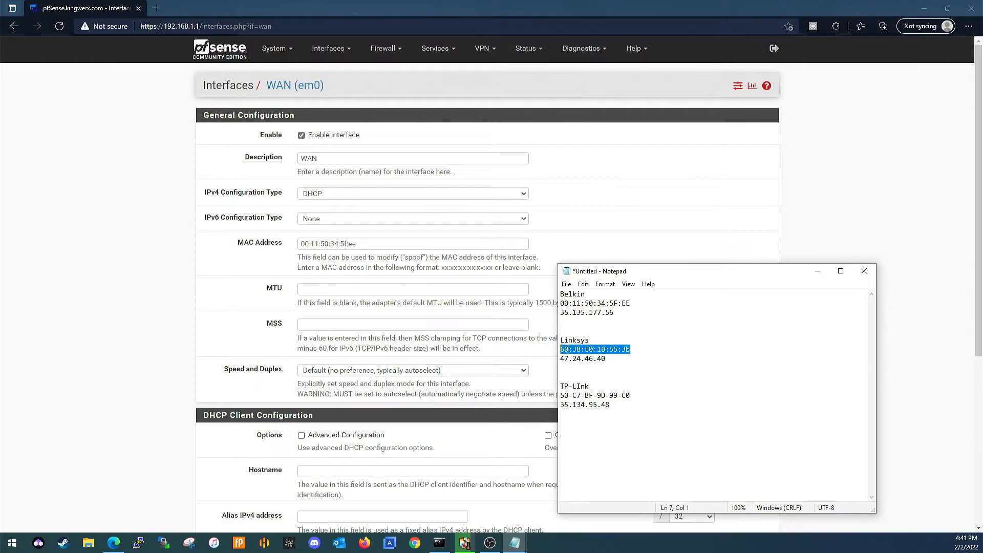
pyautogui.rightClick(568, 350)
pyautogui.click(591, 381)
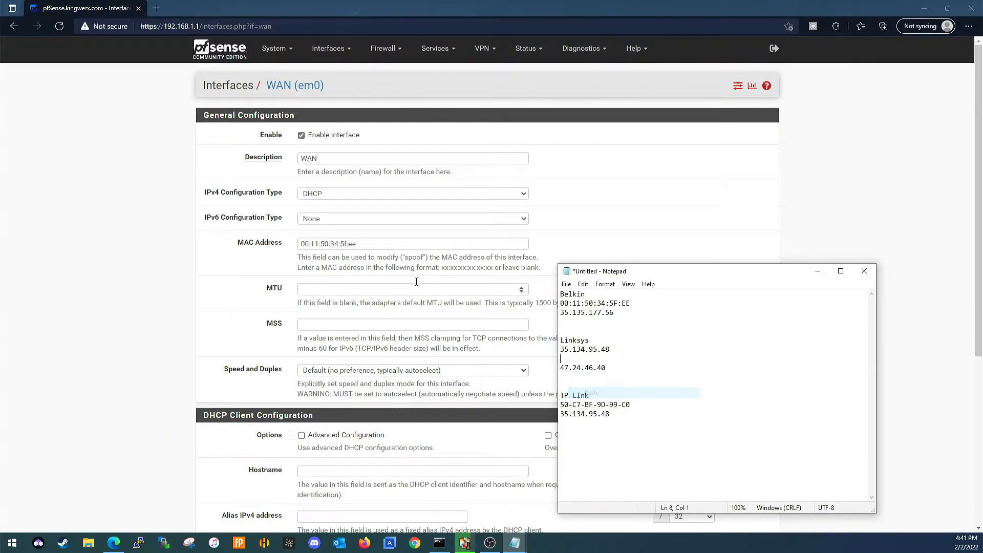
pyautogui.click(389, 248)
pyautogui.hotkey('ctrl', 'a')
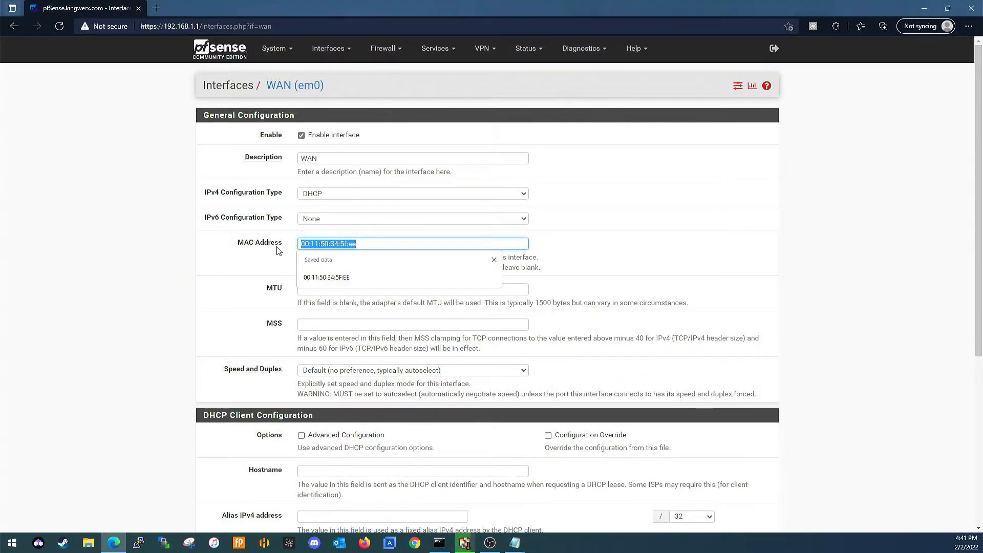
pyautogui.hotkey('ctrl', 'v')
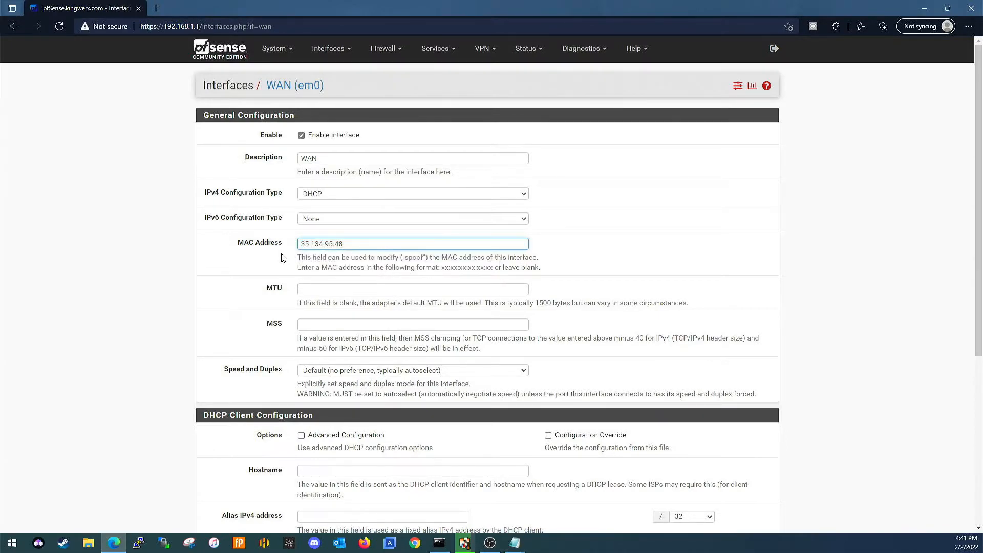
pyautogui.scroll(-5, 287, 266)
pyautogui.click(314, 477)
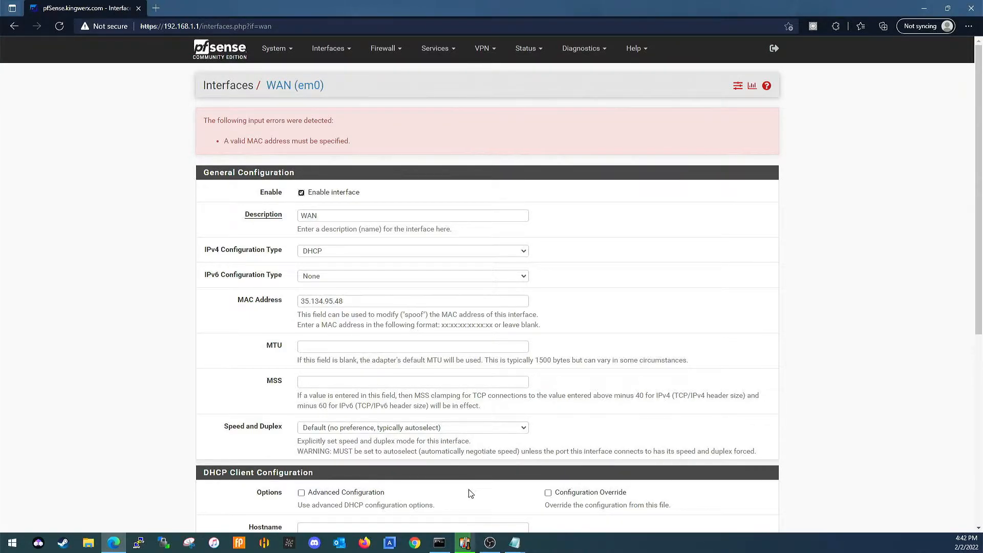
# Switch to the Notepad list, undo the accidental overwrite of the Linksys MAC address and copy that address.
pyautogui.click(514, 543)
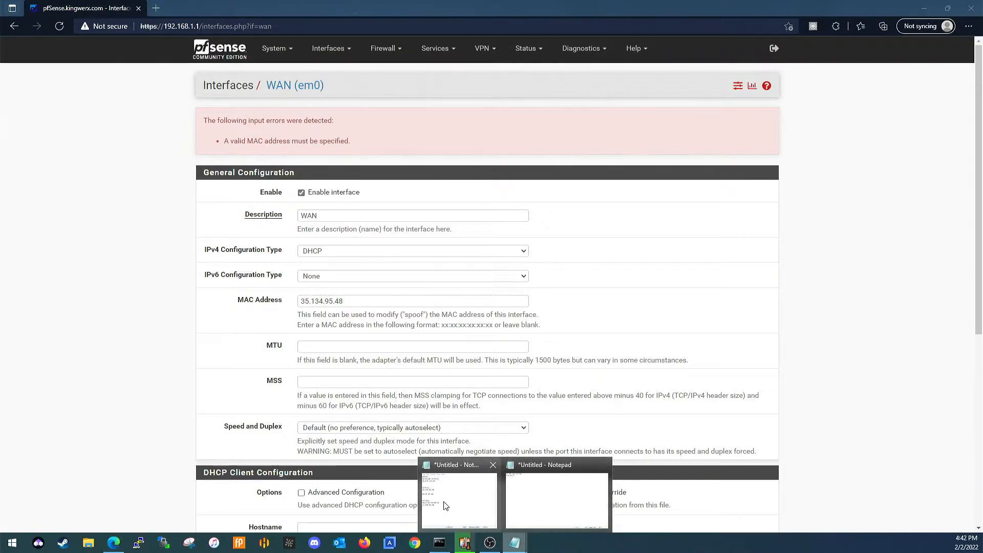
pyautogui.click(460, 498)
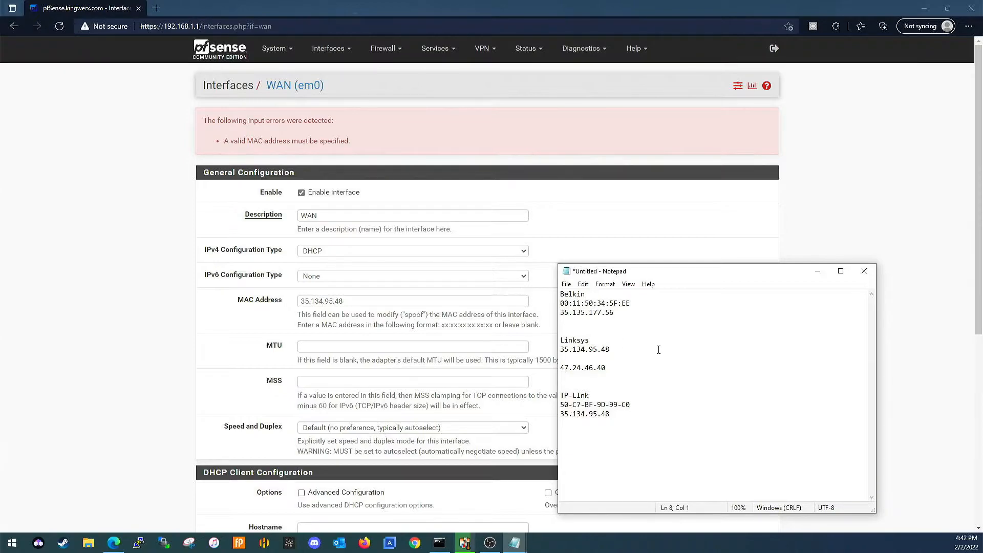
pyautogui.hotkey('ctrl', 'z')
pyautogui.rightClick(631, 352)
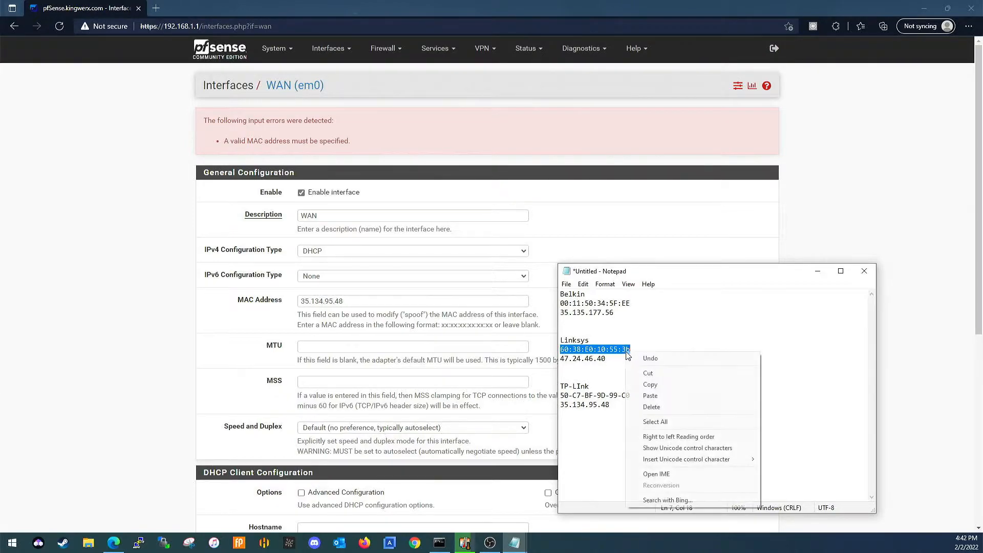
pyautogui.click(663, 384)
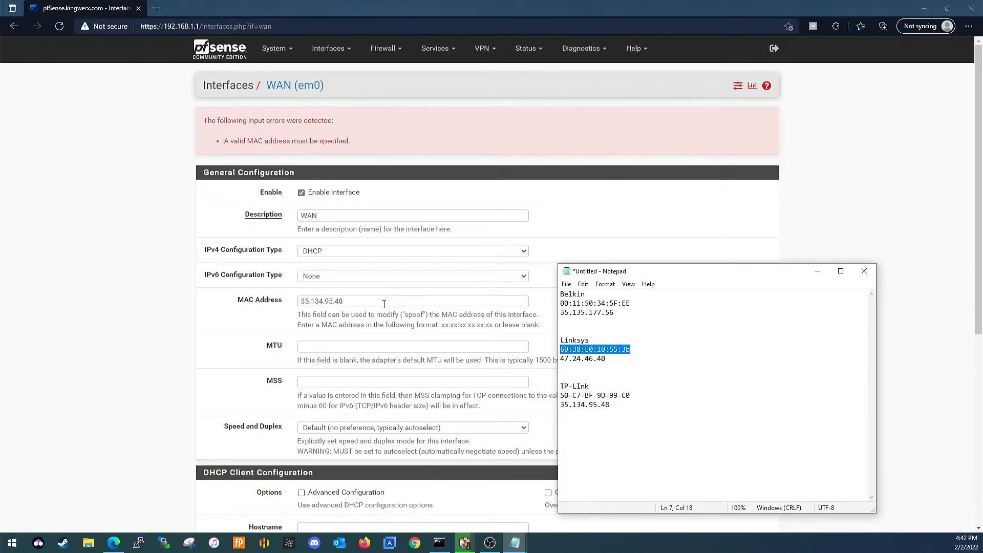
# Set the WAN MAC address to 60:38:E0:10:55:3b, then save and apply the interface changes.
pyautogui.moveTo(384, 304); pyautogui.dragTo(290, 297)
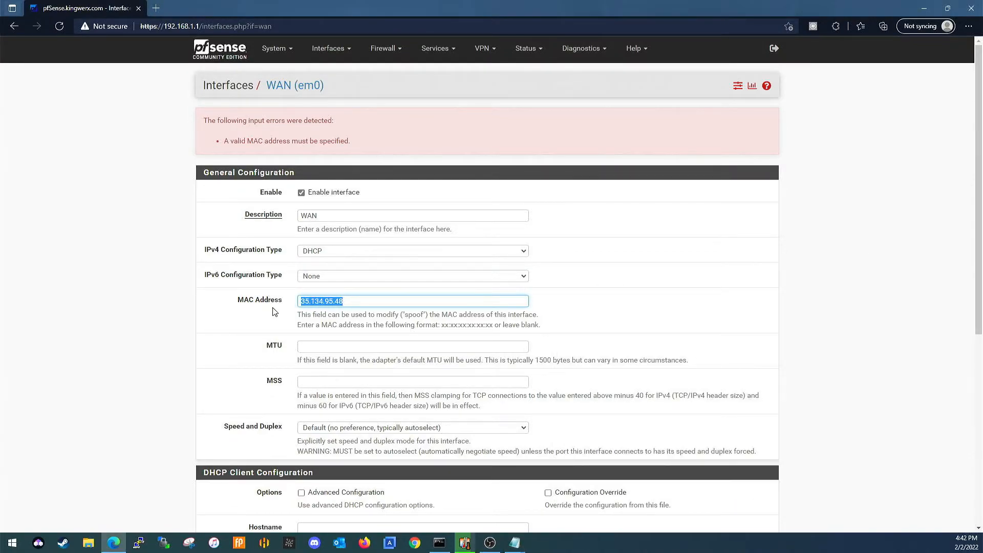
pyautogui.hotkey('ctrl', 'v')
pyautogui.scroll(-5, 378, 292)
pyautogui.click(316, 505)
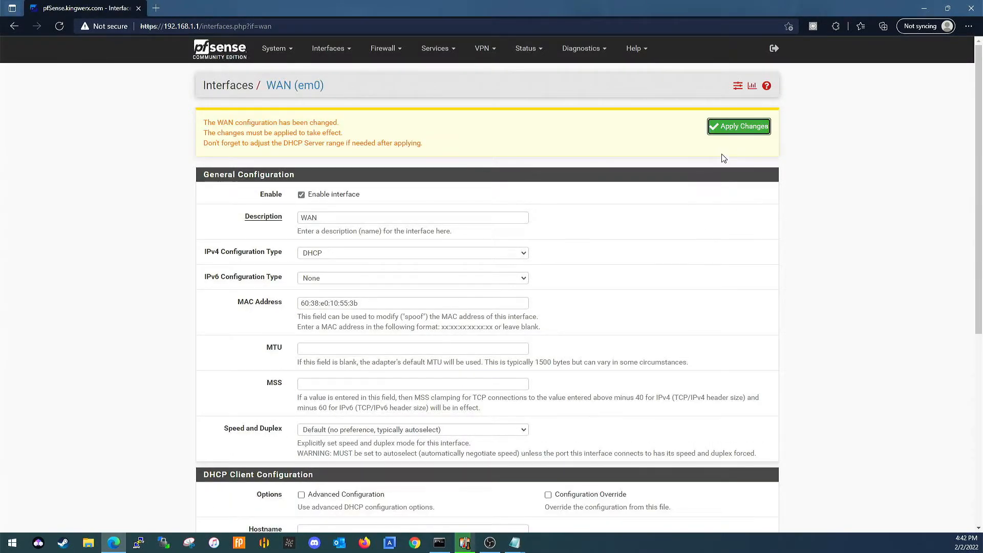
pyautogui.click(732, 129)
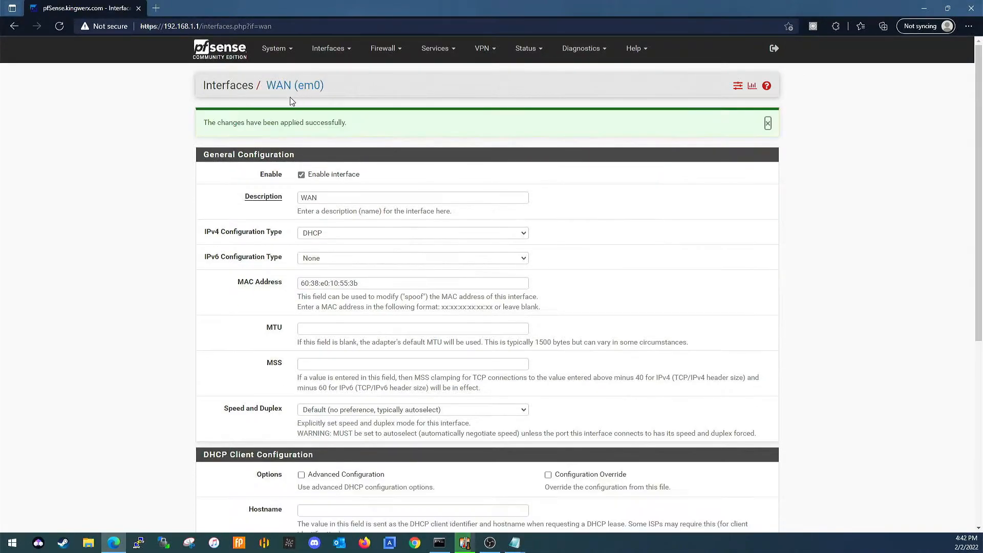
# Return to the dashboard and compare the WAN IP address with the Linksys entry in the Notepad list.
pyautogui.click(235, 62)
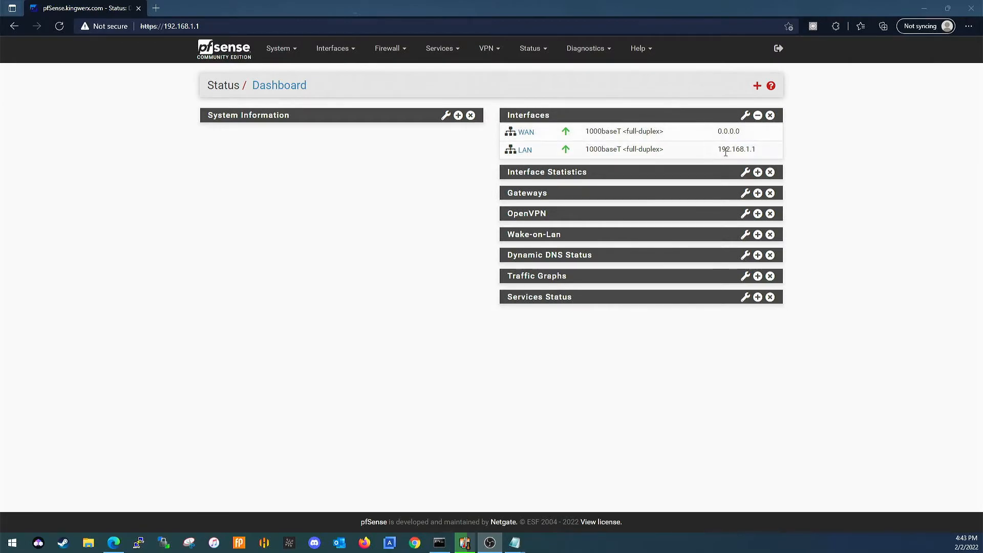
pyautogui.moveTo(723, 132)
pyautogui.moveTo(517, 540)
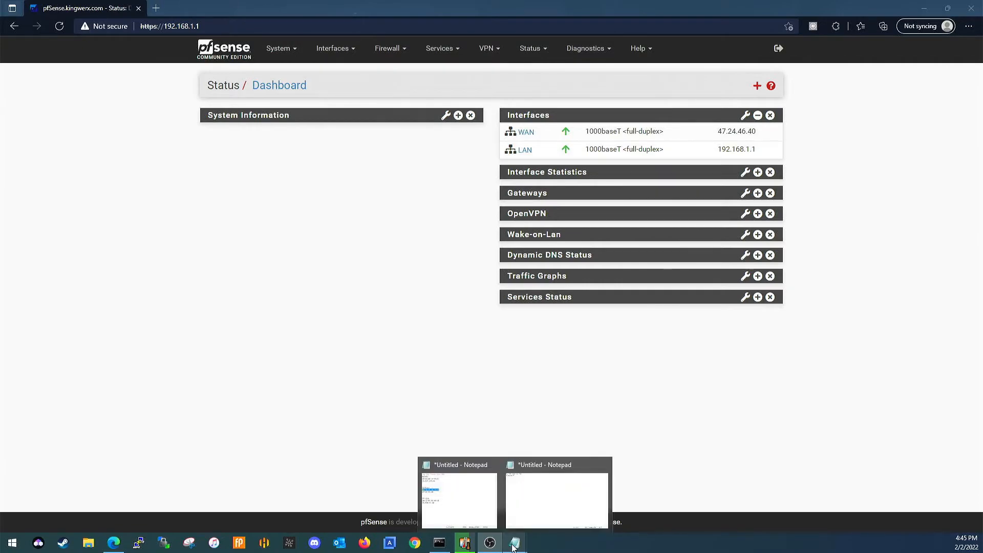
pyautogui.click(456, 517)
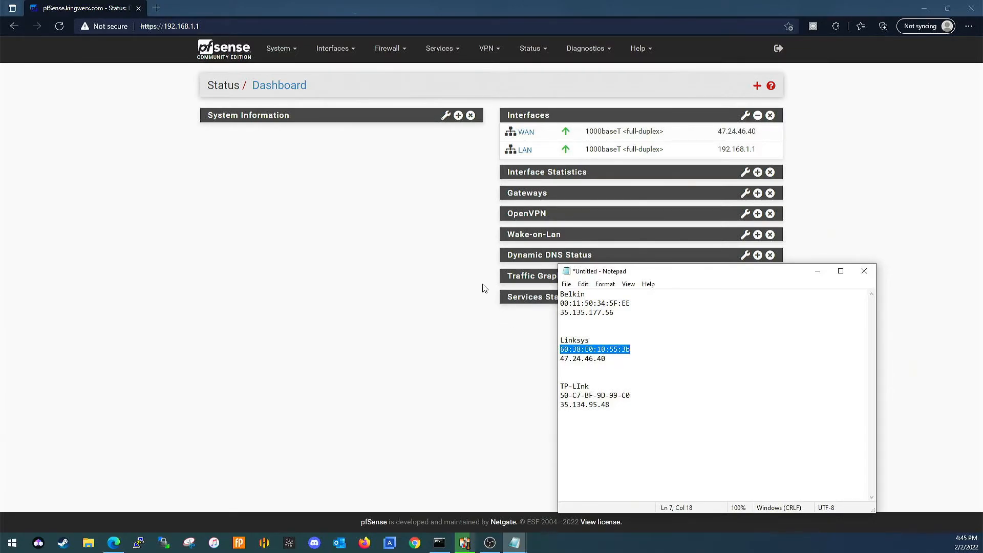
# Open the WAN interface settings and copy the TP-Link MAC address from the Notepad list.
pyautogui.click(355, 51)
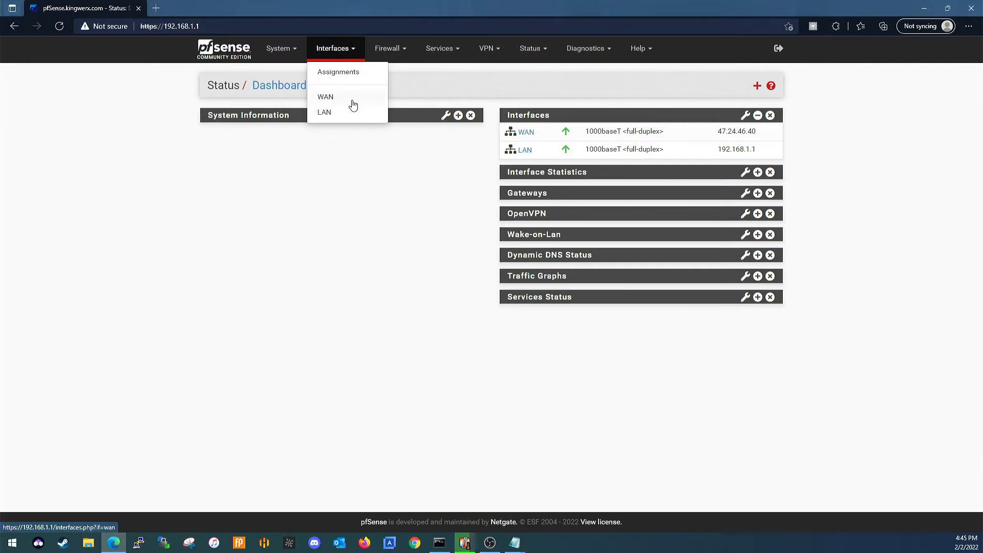
pyautogui.click(351, 99)
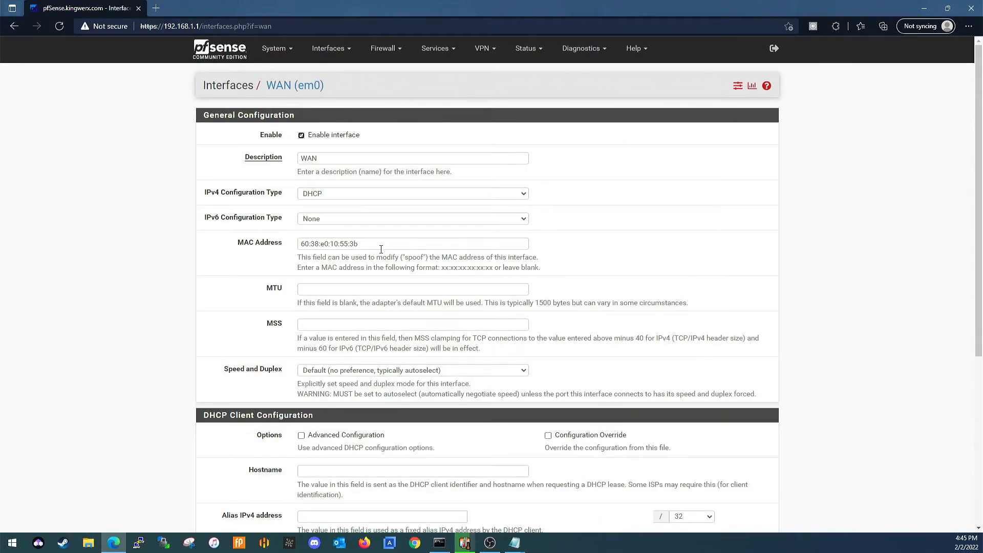
pyautogui.click(514, 542)
pyautogui.click(481, 505)
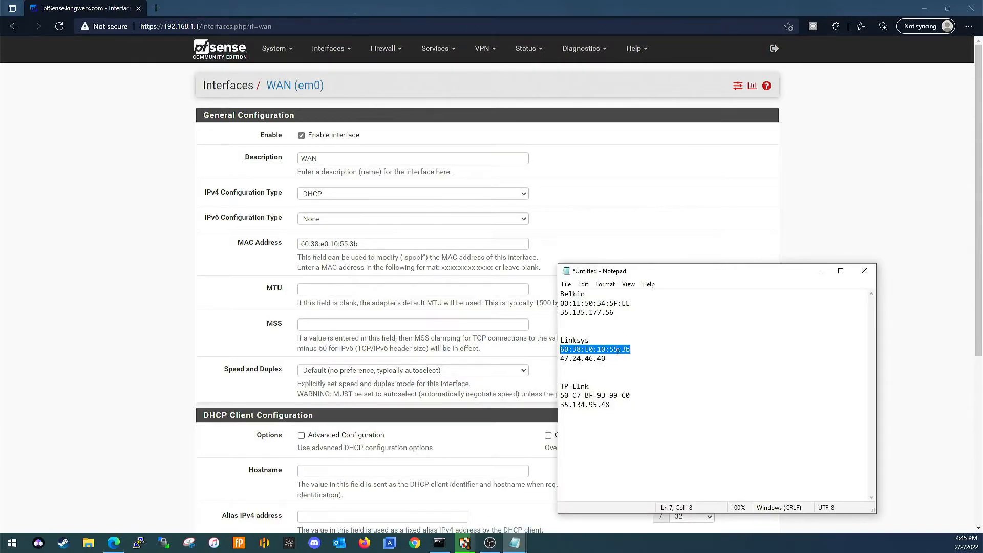
pyautogui.click(639, 388)
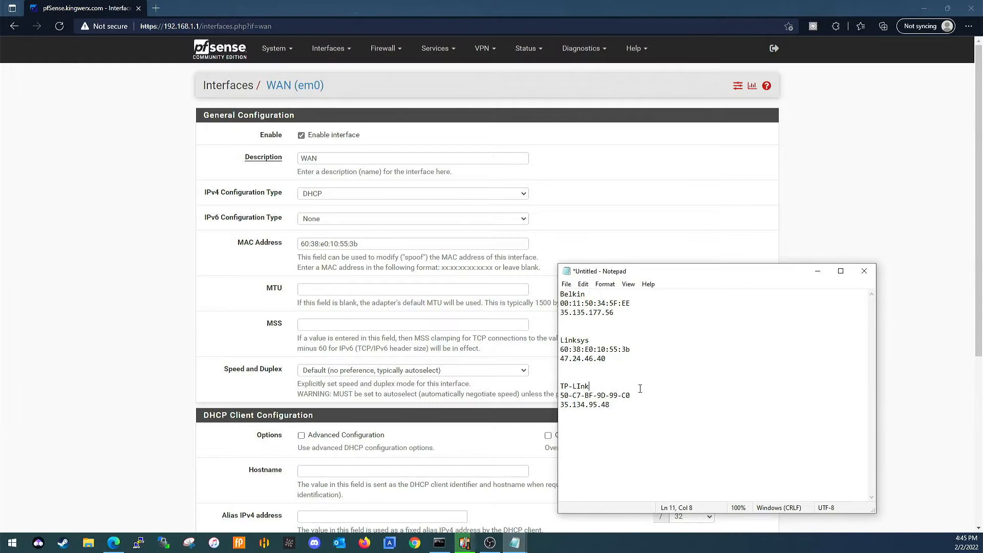
pyautogui.moveTo(643, 396); pyautogui.dragTo(562, 395)
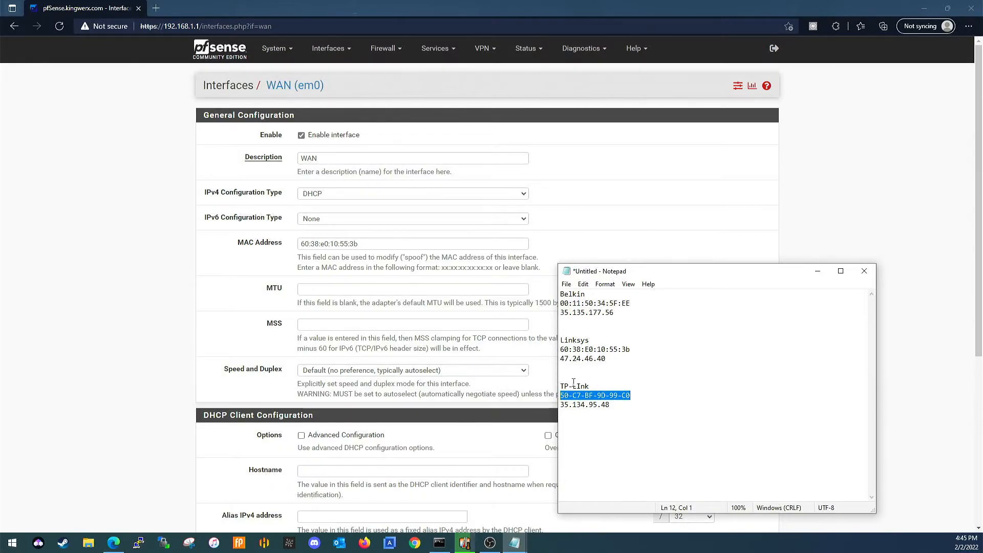
pyautogui.rightClick(569, 399)
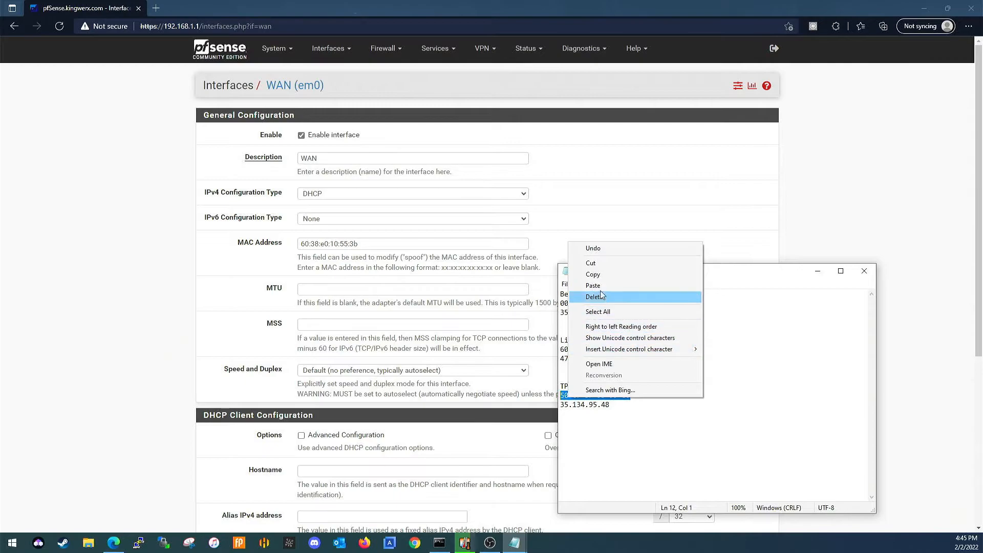
pyautogui.click(597, 274)
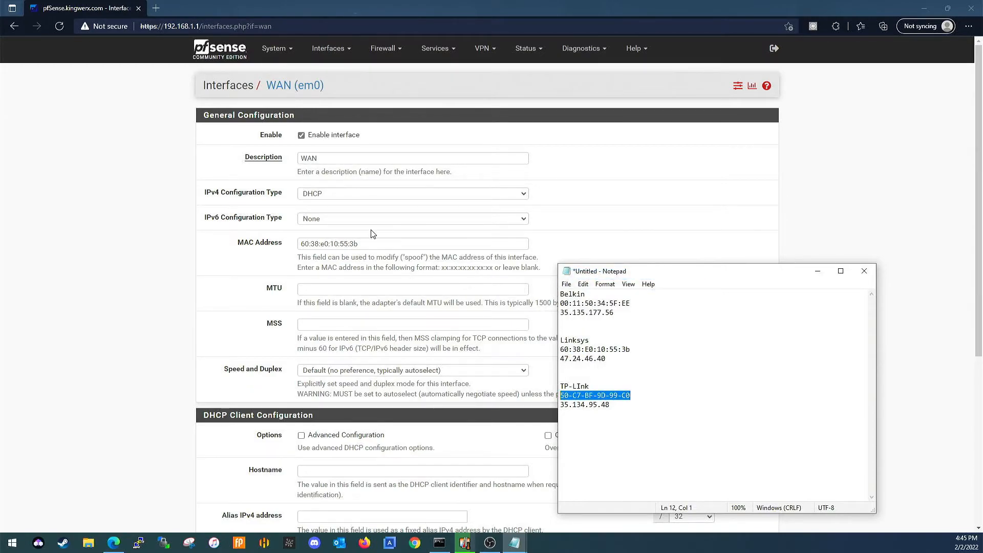
# Replace the WAN MAC address with the copied 50-C7-BF-9D-99-C0, then save and apply the interface changes.
pyautogui.tripleClick(377, 243)
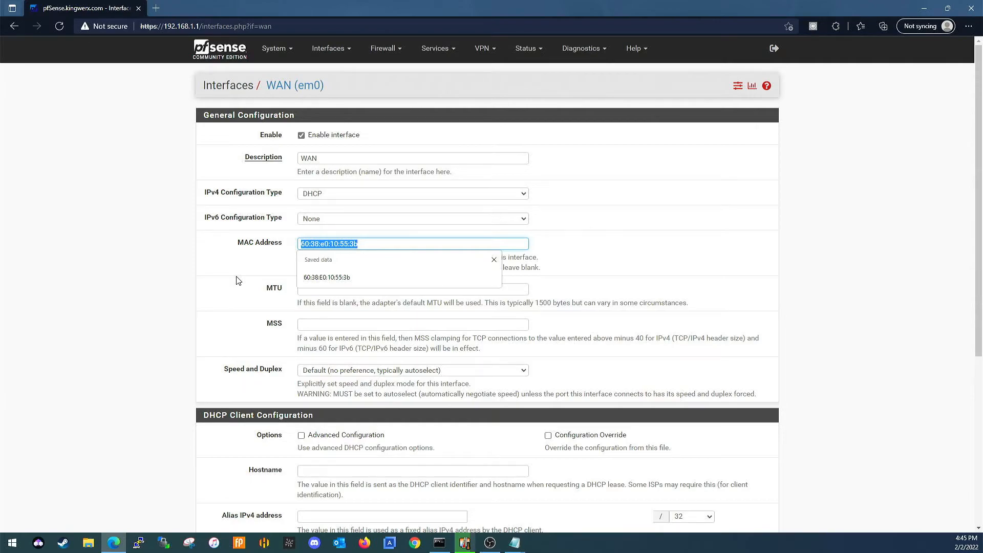
pyautogui.hotkey('ctrl', 'v')
pyautogui.scroll(-4, 237, 280)
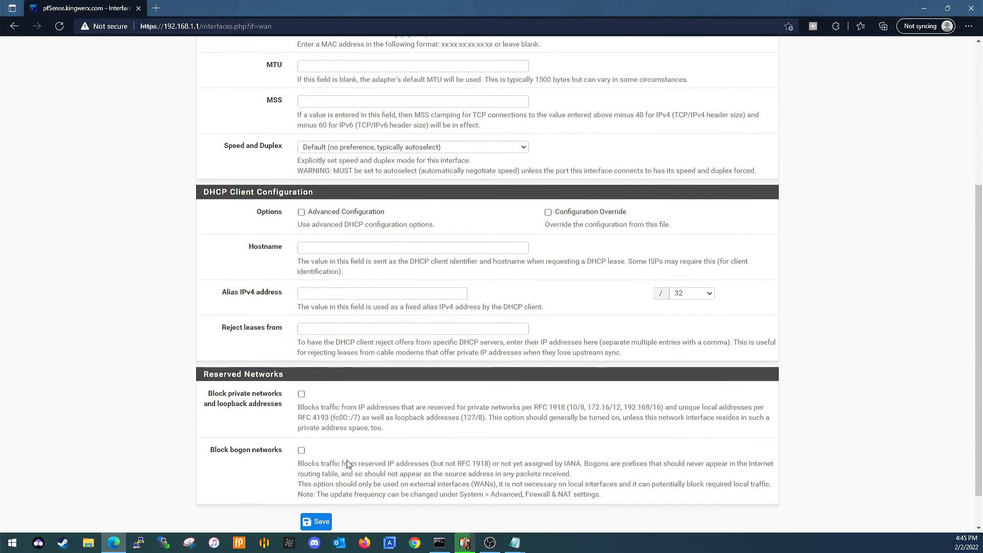
pyautogui.click(317, 521)
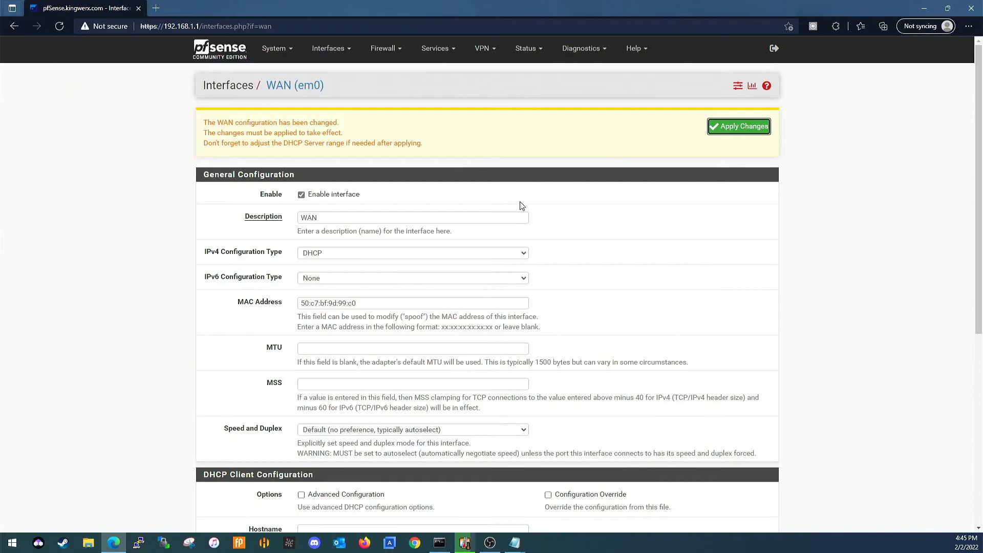
pyautogui.click(735, 126)
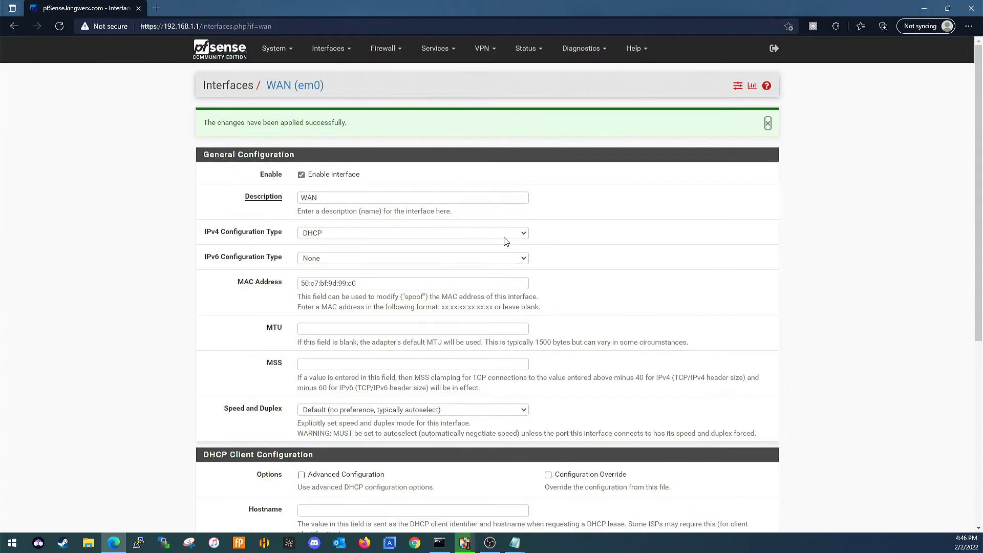
# Return to the dashboard and compare the WAN IP address with the TP-Link entry in the Notepad list.
pyautogui.click(225, 56)
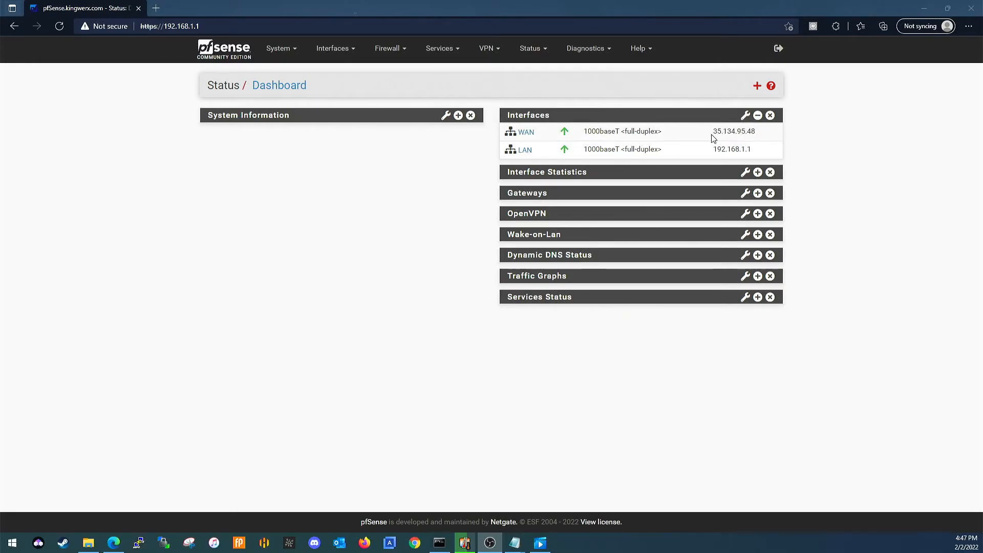
pyautogui.rightClick(748, 138)
pyautogui.click(414, 244)
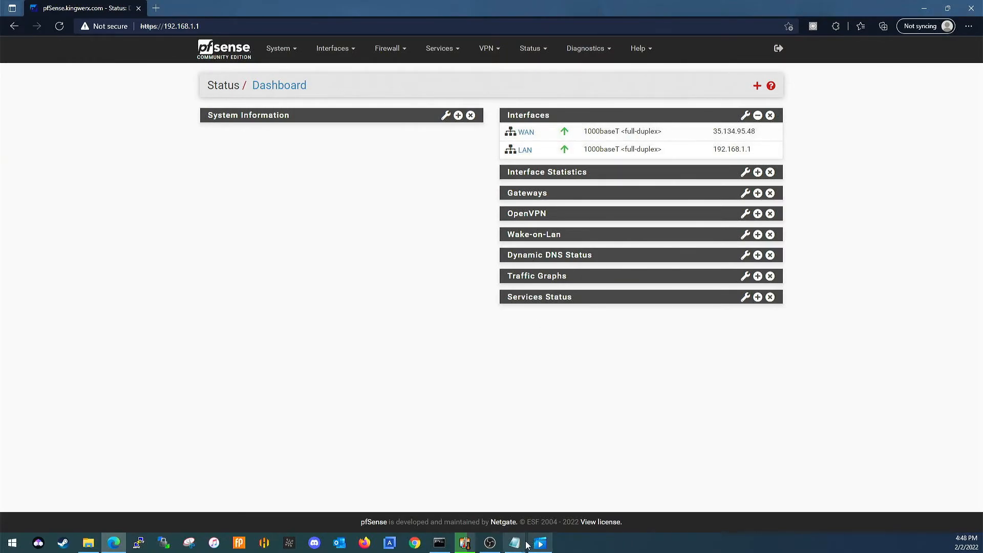
pyautogui.moveTo(516, 542)
pyautogui.click(476, 512)
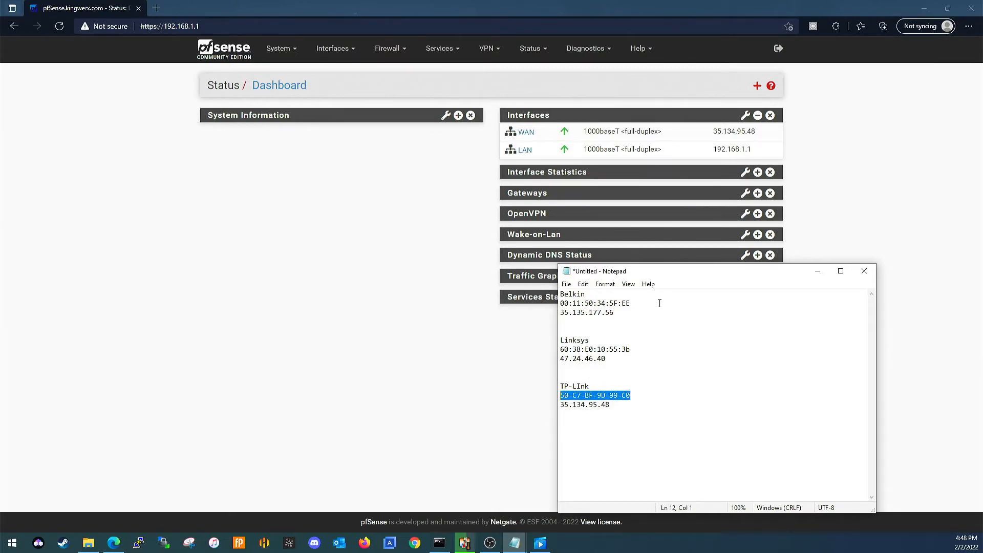
# Copy the Belkin MAC address 00:11:50:34:5F:EE from the Notepad list.
pyautogui.moveTo(639, 303); pyautogui.dragTo(555, 302)
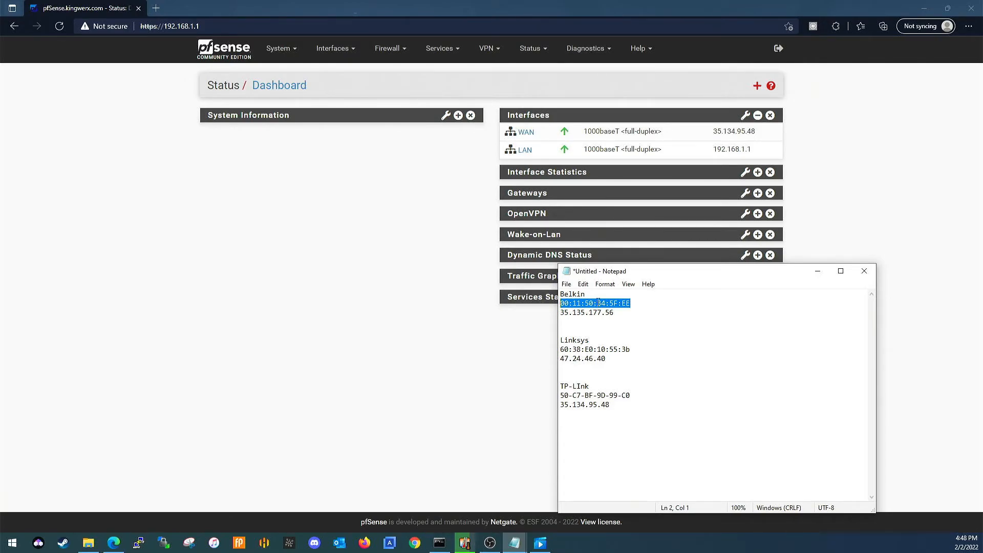
pyautogui.rightClick(598, 303)
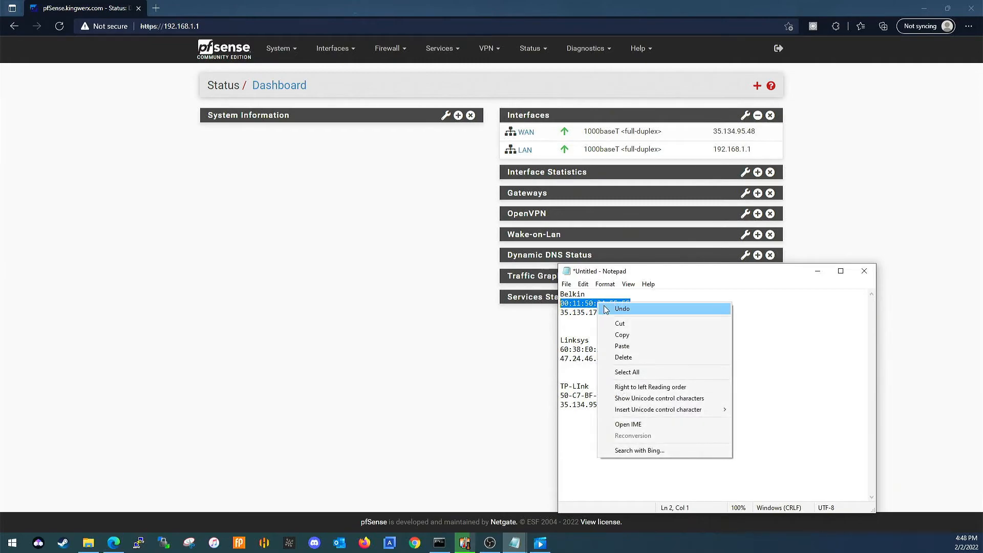
pyautogui.click(616, 336)
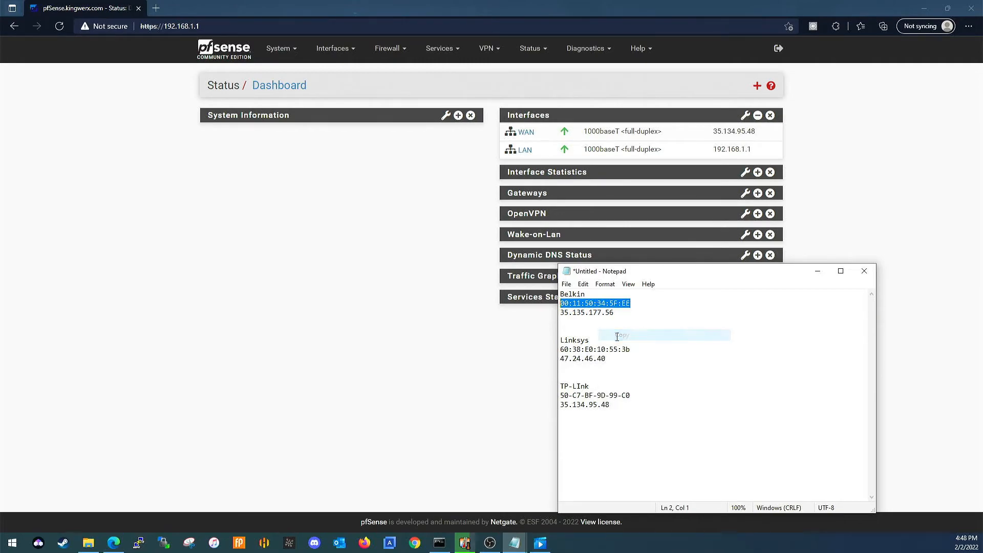
# In the WAN interface settings, set the MAC address to 00:11:50:34:5F:EE, then save and apply the changes.
pyautogui.click(338, 48)
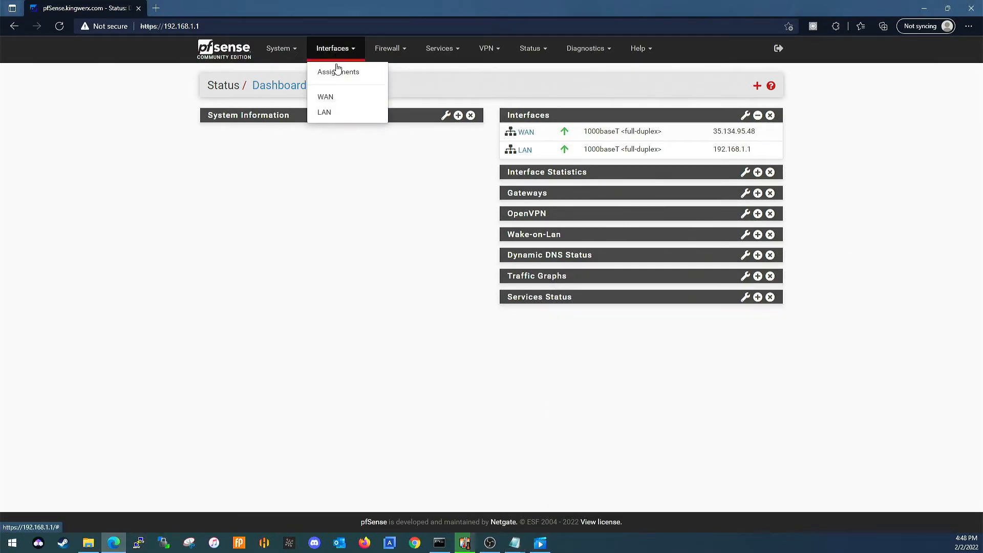
pyautogui.click(330, 102)
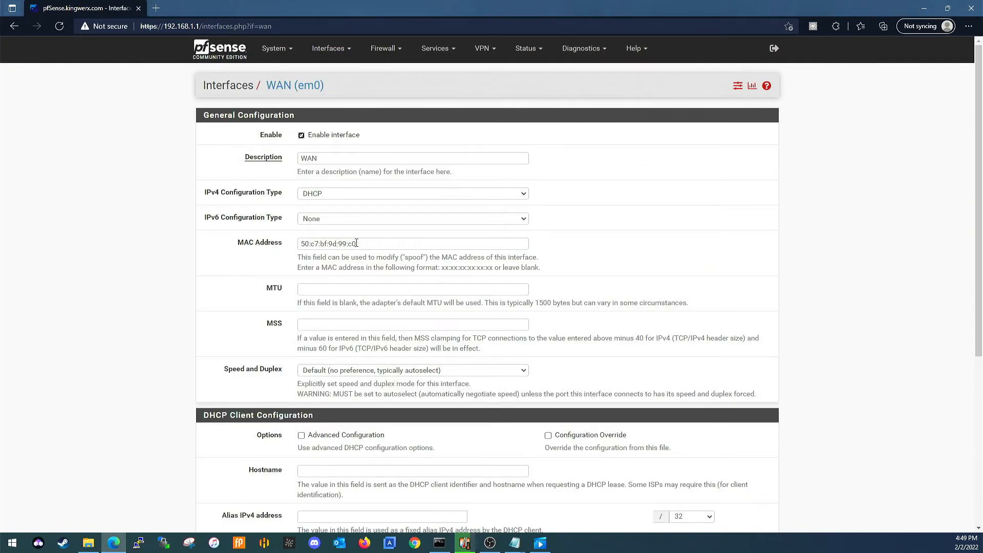
pyautogui.moveTo(357, 243); pyautogui.dragTo(298, 244)
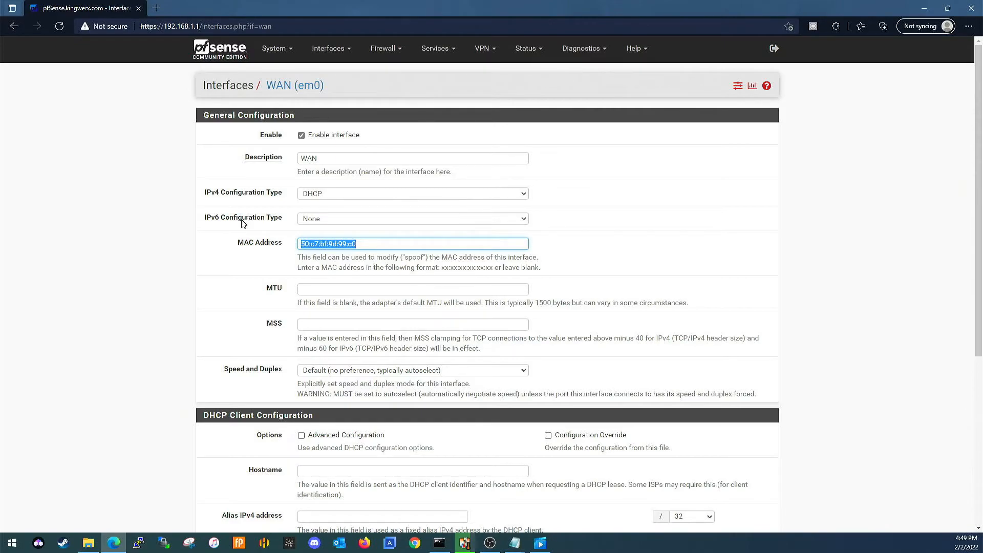
pyautogui.scroll(-5, 238, 228)
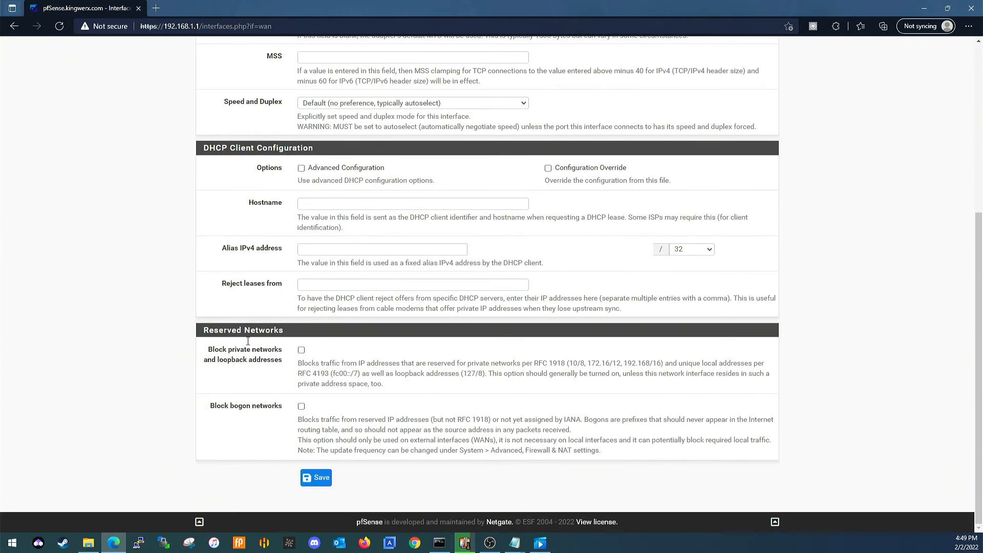
pyautogui.click(316, 477)
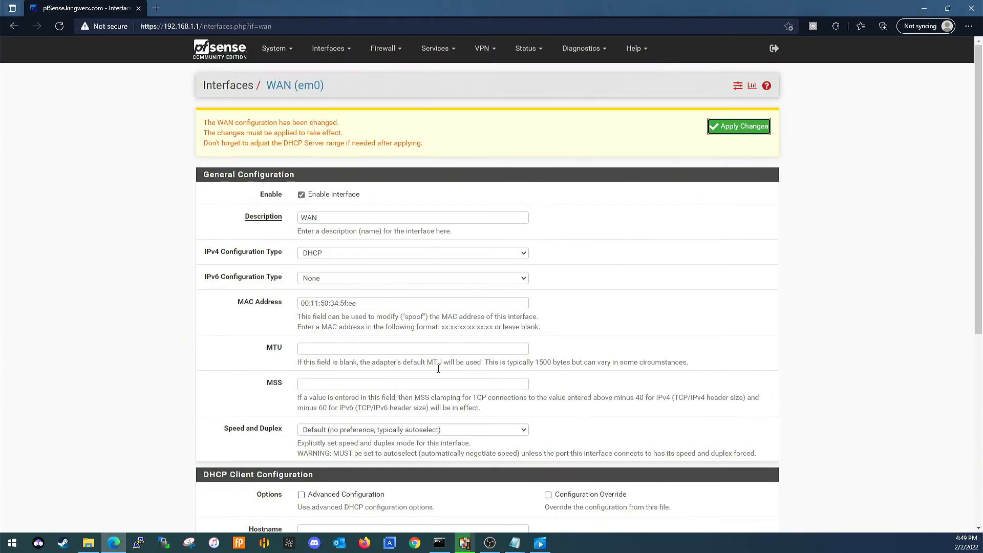
pyautogui.click(731, 130)
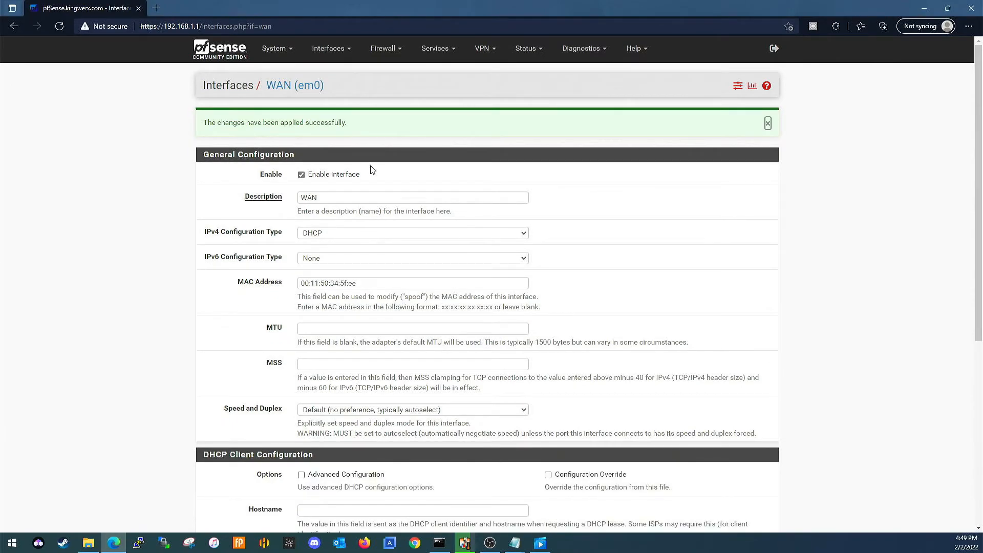
# Return to the dashboard and compare the WAN IP address with the Belkin entry in the Notepad list.
pyautogui.click(213, 50)
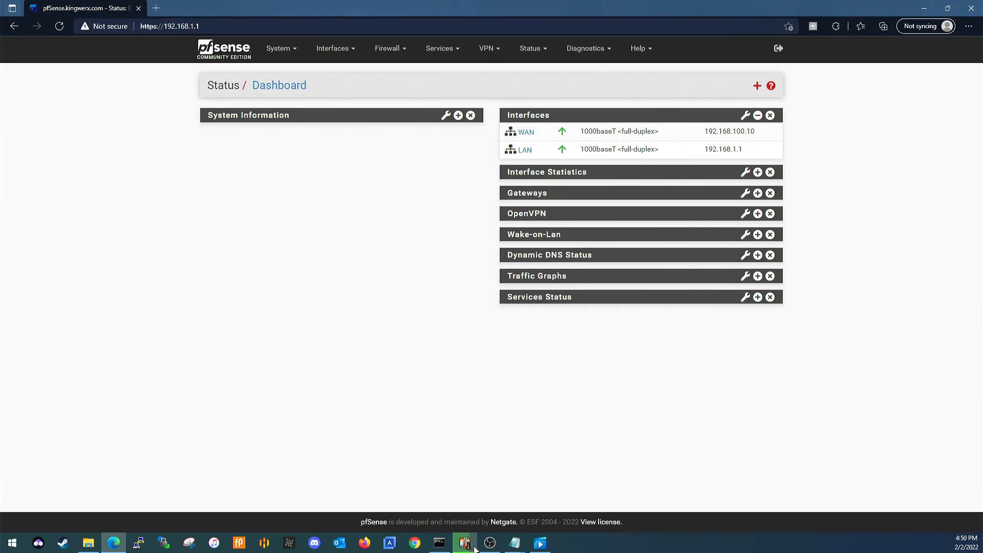
pyautogui.moveTo(514, 547)
pyautogui.click(456, 521)
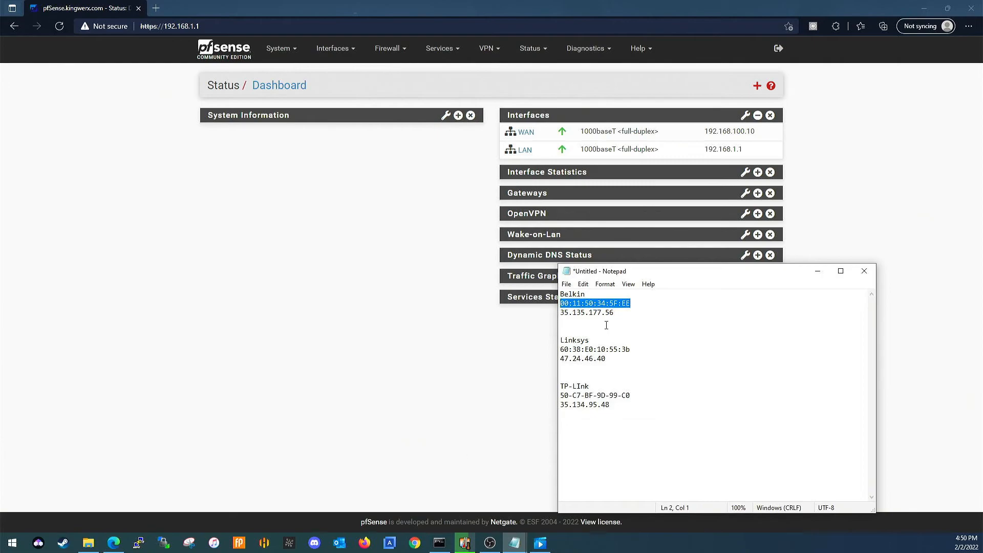
pyautogui.click(619, 313)
pyautogui.keyDown('shift'); pyautogui.click(561, 313); pyautogui.keyUp('shift')
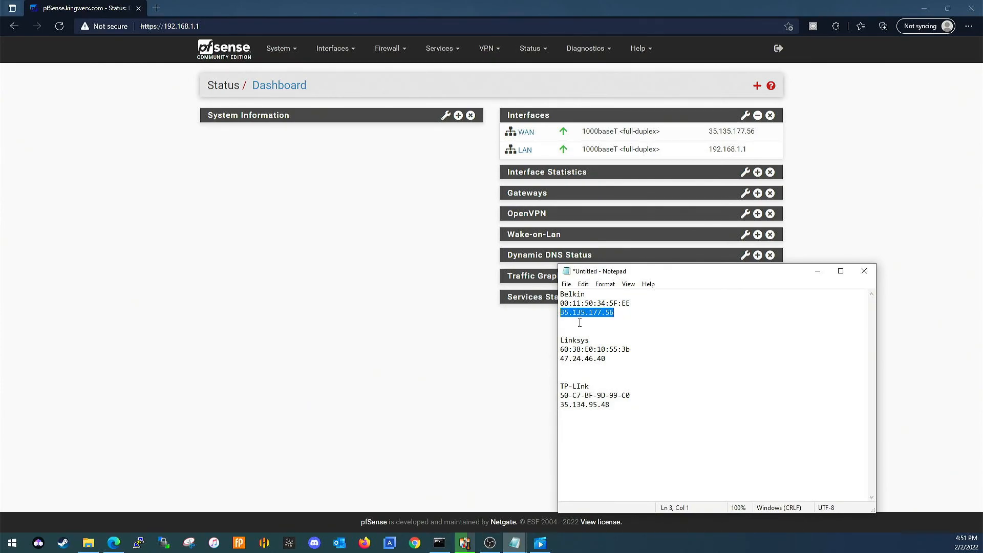
# Reopen the WAN interface settings and check the spoofed MAC address against the router entries in Notepad.
pyautogui.click(332, 342)
pyautogui.click(330, 49)
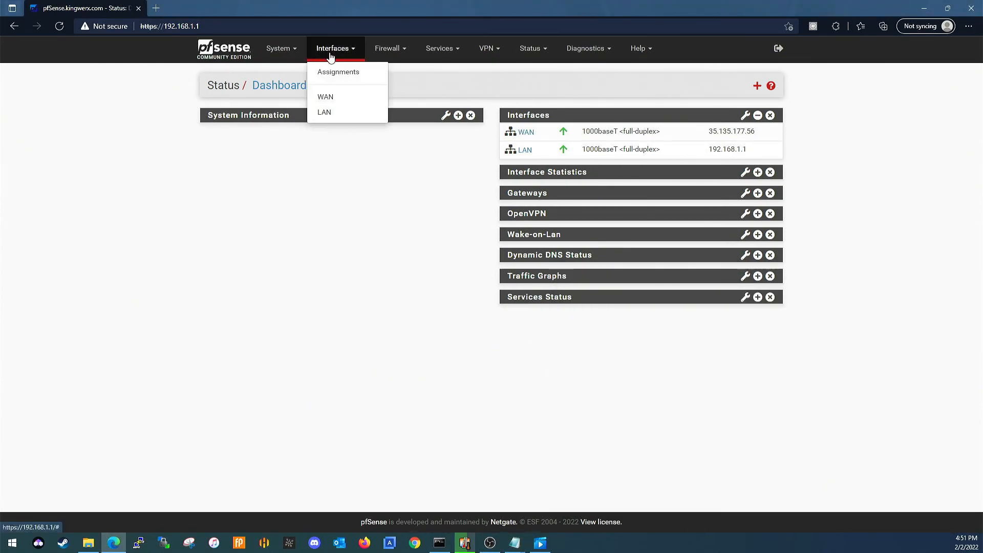
pyautogui.click(328, 97)
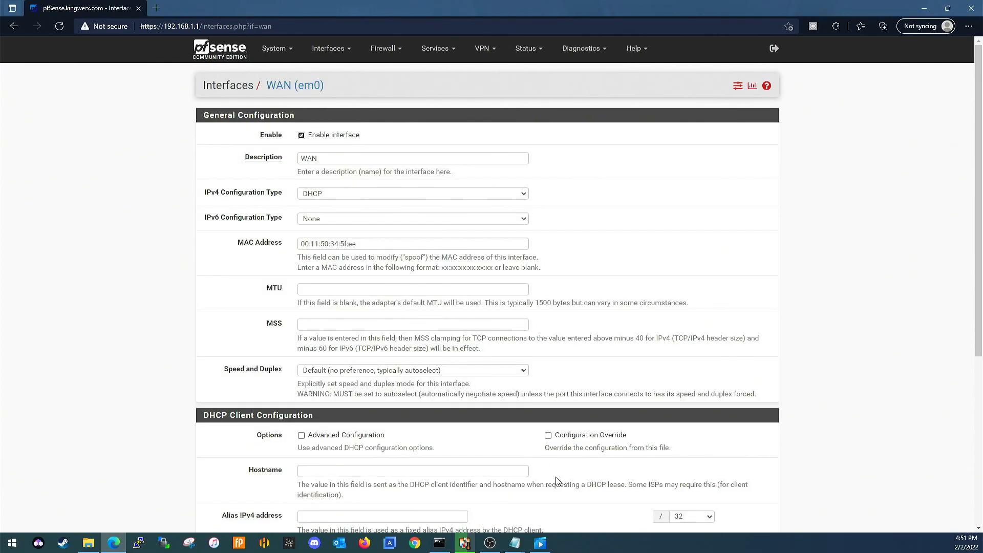
pyautogui.moveTo(517, 542)
pyautogui.click(487, 518)
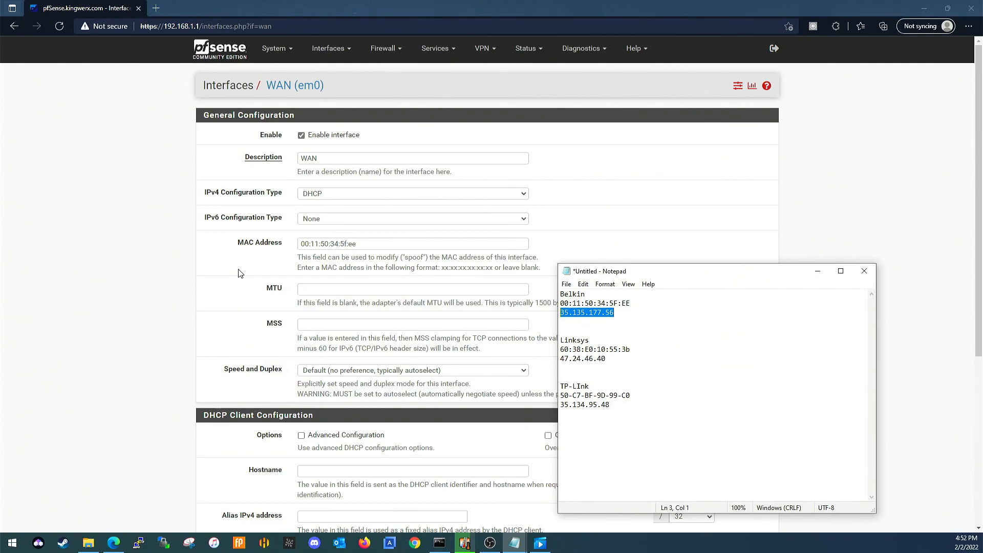
pyautogui.click(200, 286)
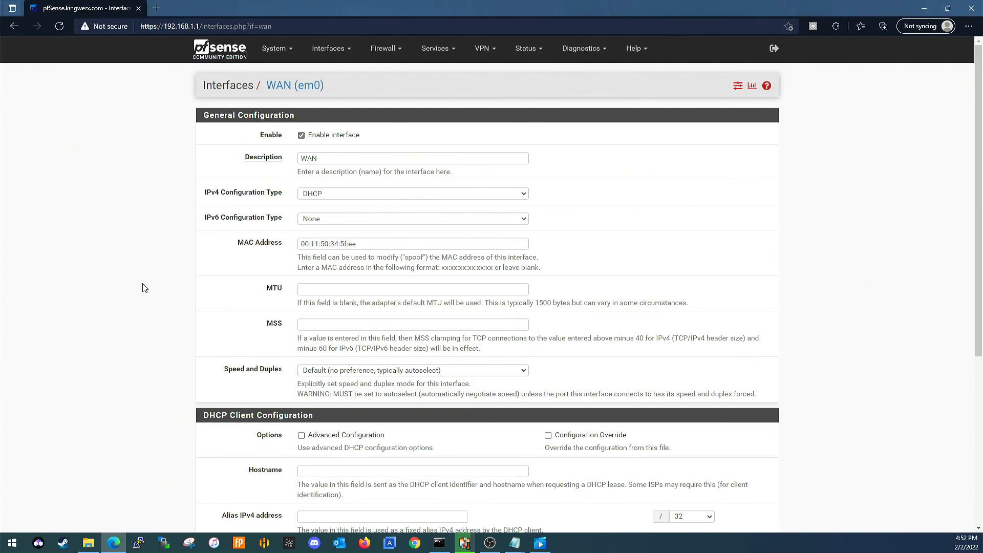